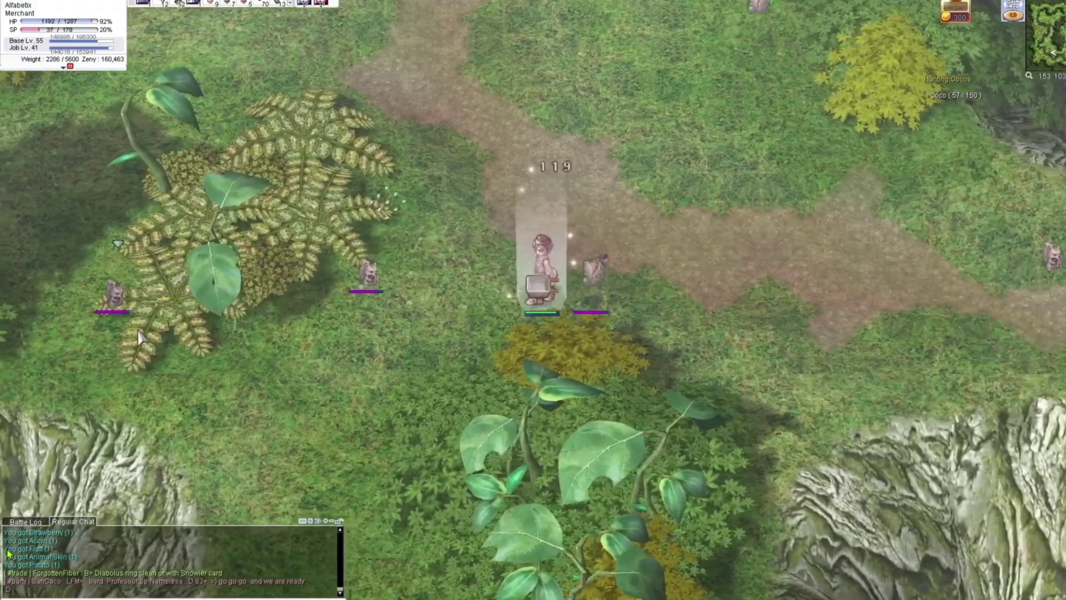
Attack the monster by the fern, walk up-right, then attack the monster beside the tree.
click(367, 280)
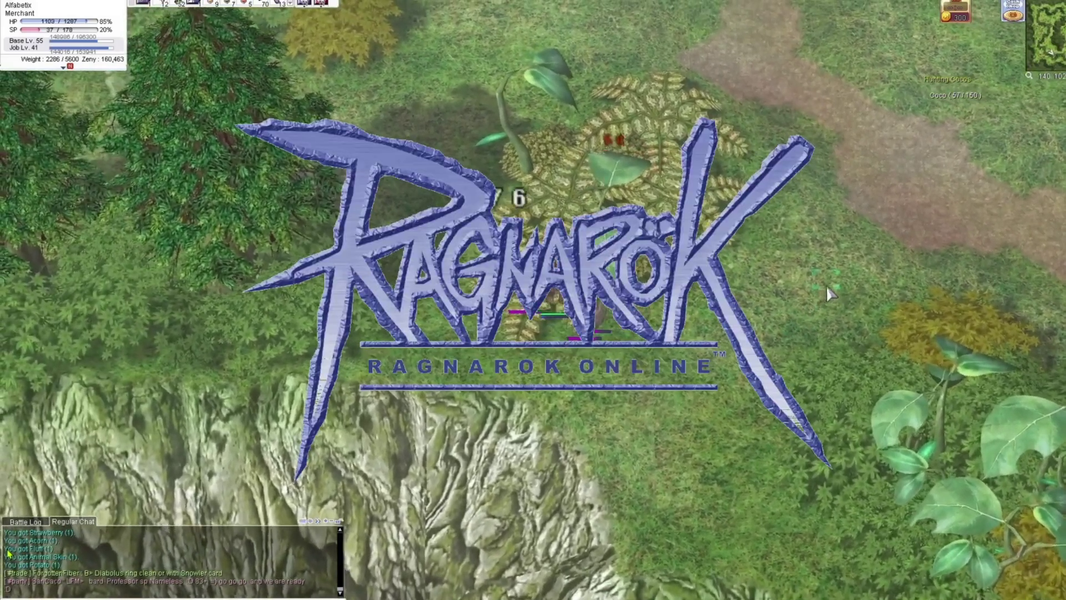
click(826, 285)
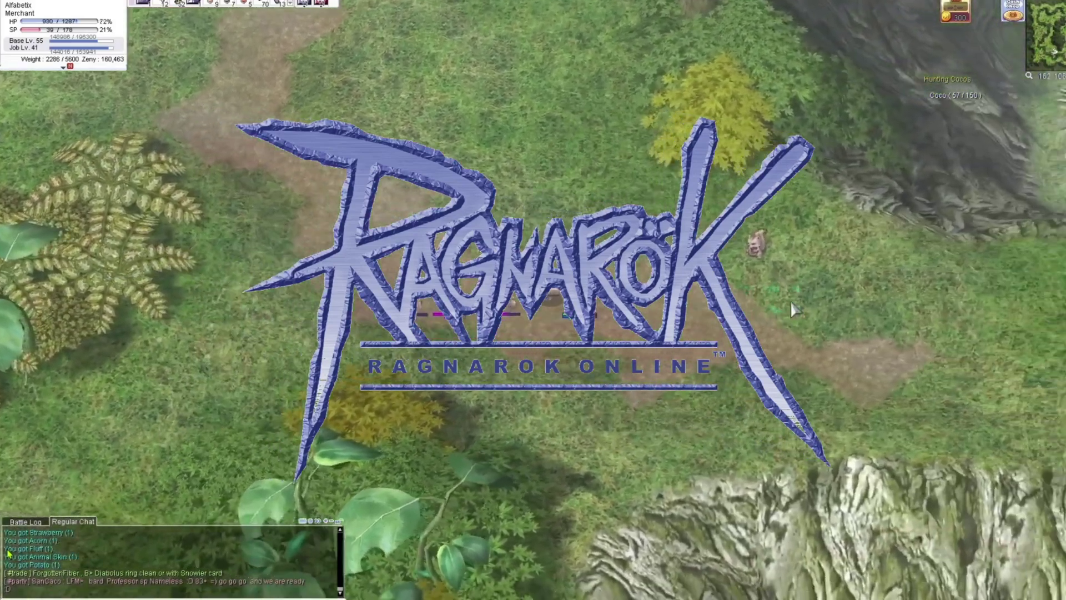
click(791, 301)
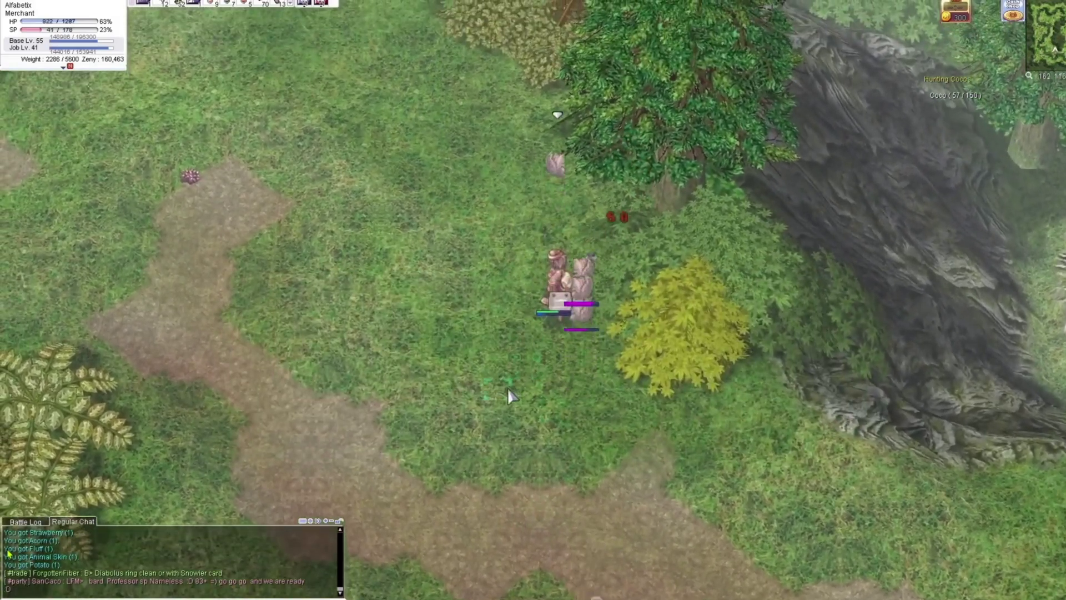
click(507, 388)
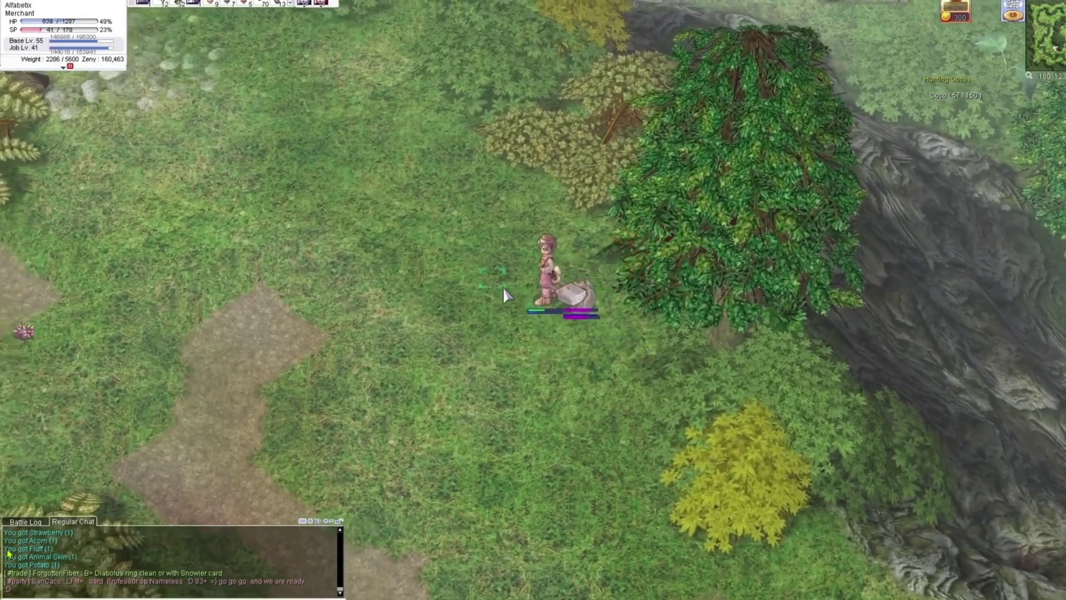
Hit the nearby monster three times with Cart Revolution.
click(503, 287)
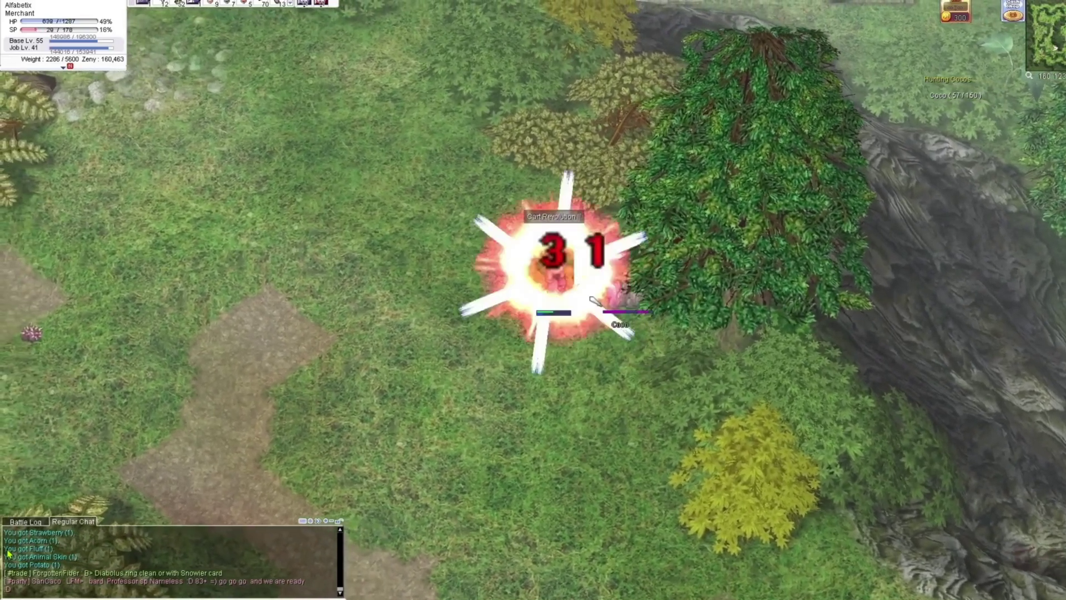
click(594, 300)
click(597, 307)
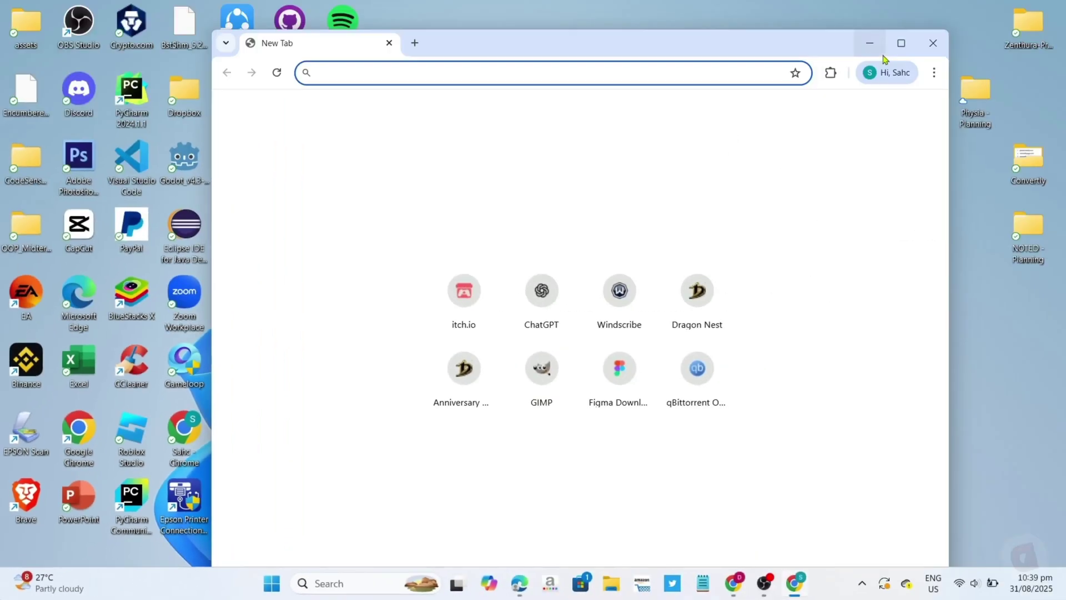
Maximize Chrome and load iro.ragnarokonline.com from the address bar.
click(900, 43)
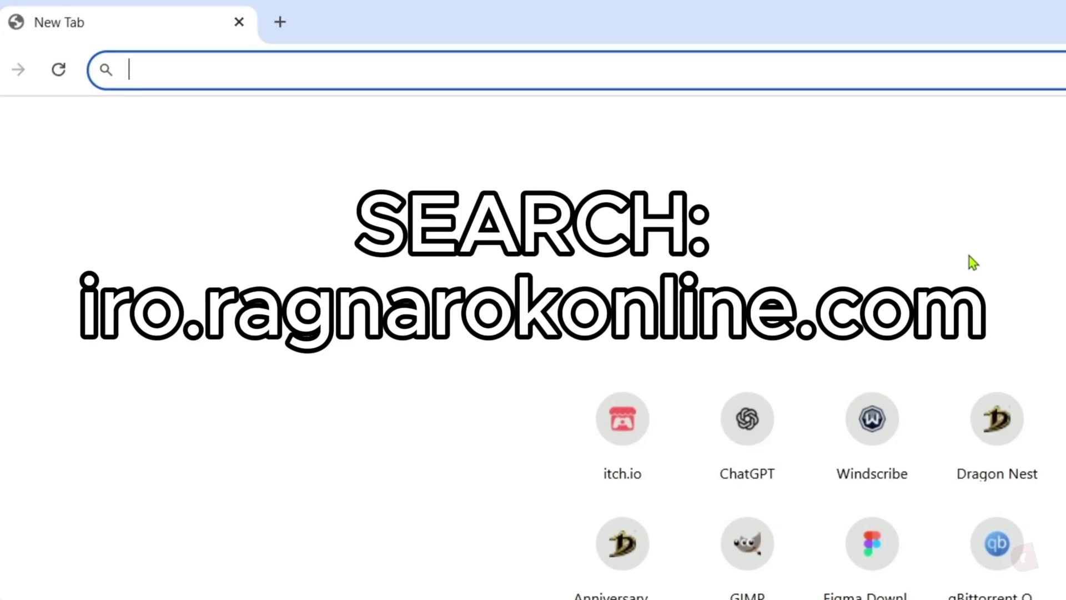
text(iro.ra)
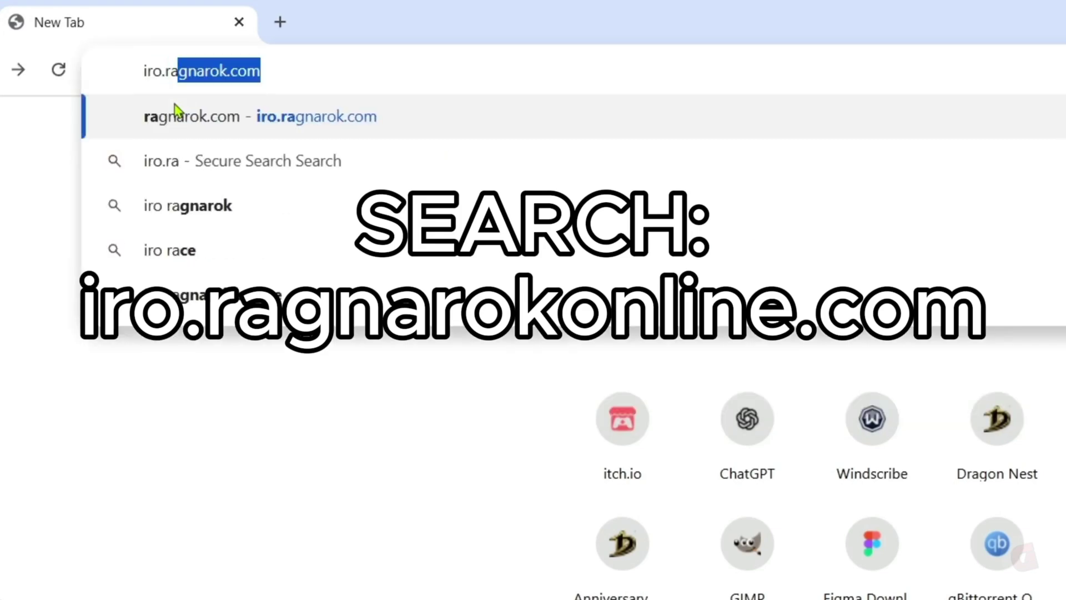
text(gnarokonline)
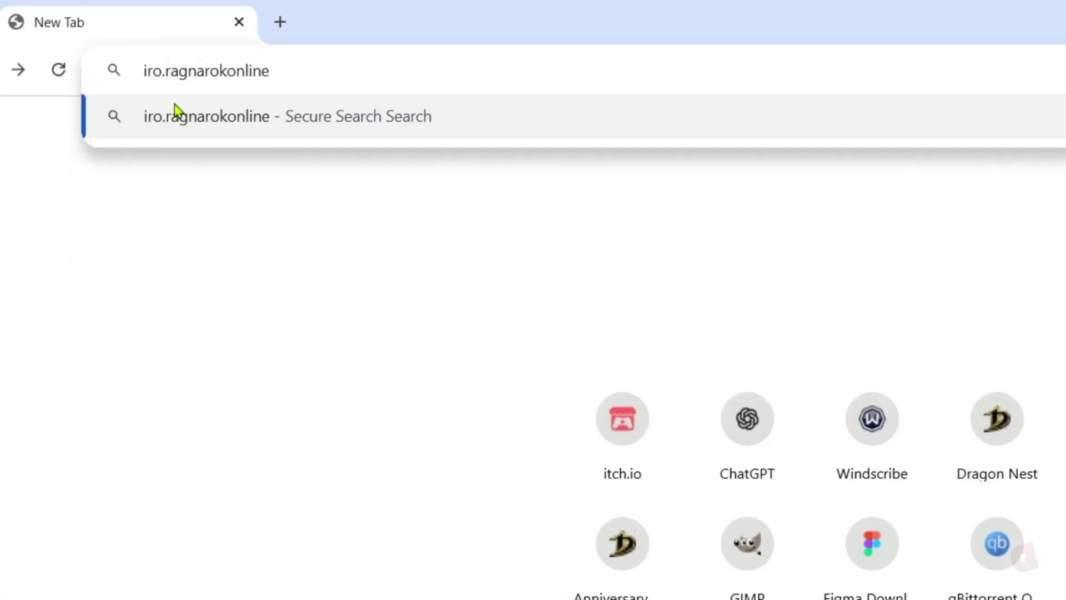
text(.com)
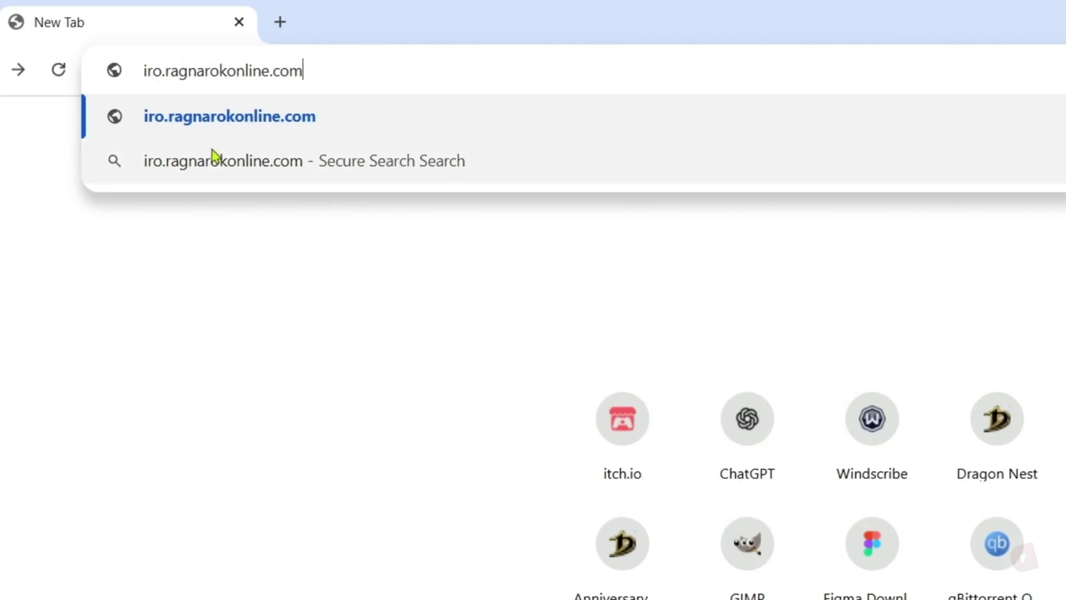
key(ctrl+a)
click(361, 71)
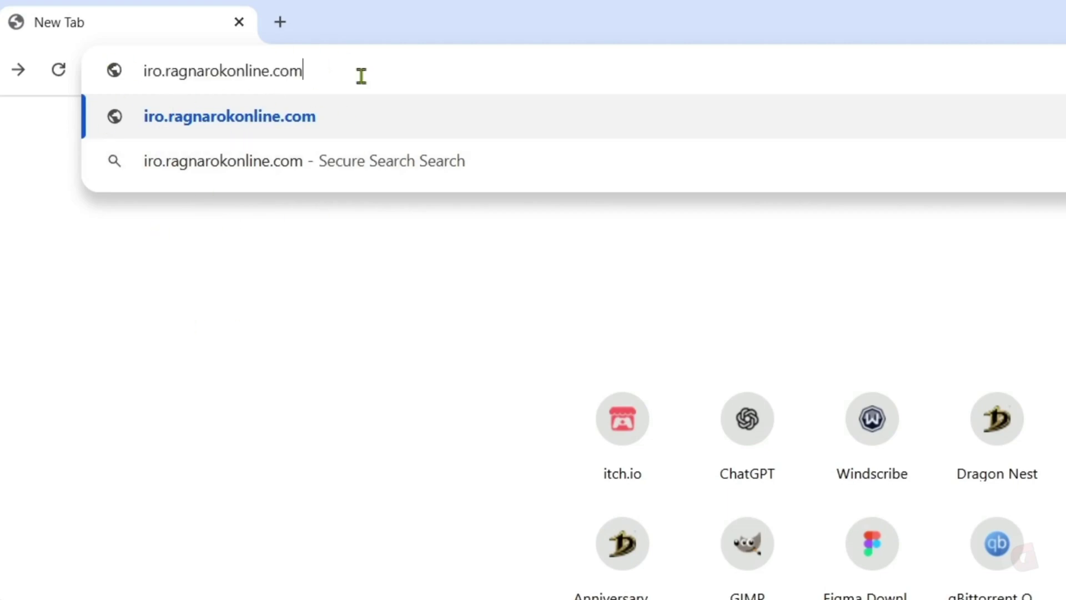
key(Return)
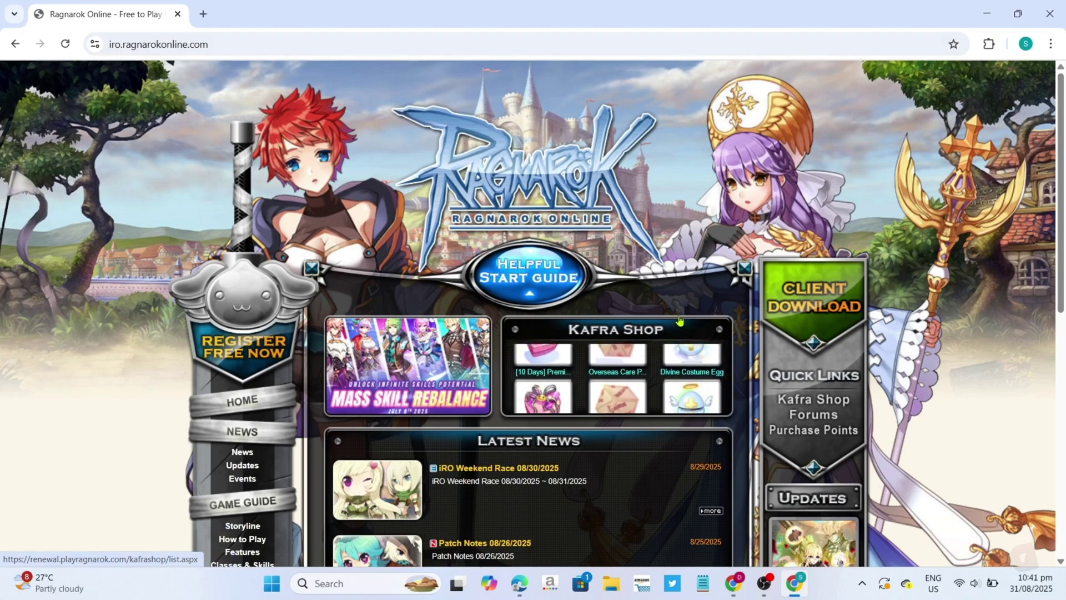
scroll(685, 341, down, 1)
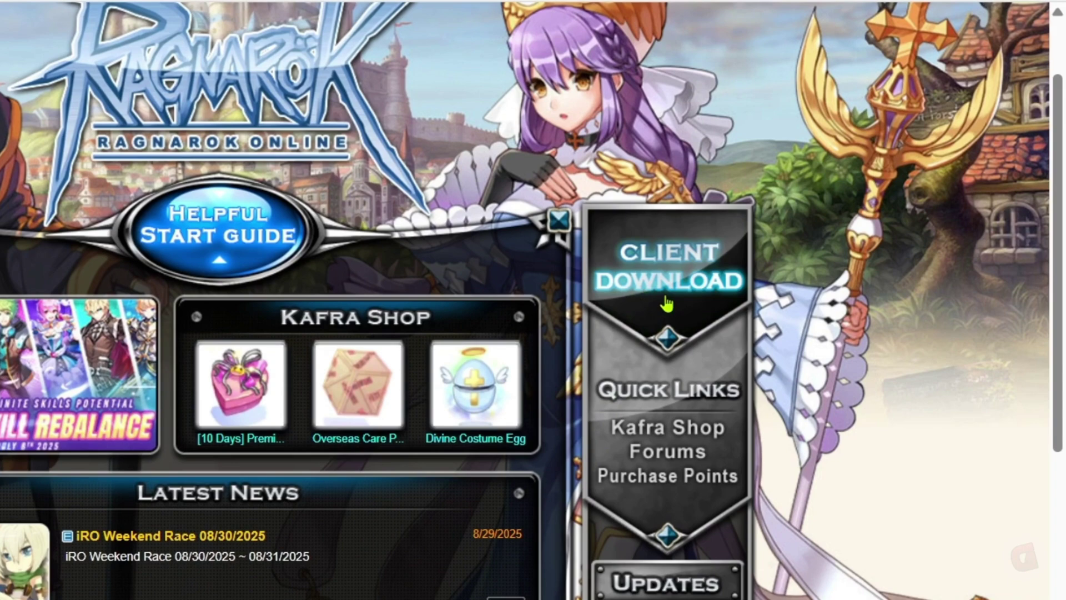
Download the 4.2 MB ragnarok renewal download manager.exe from the Client Download page.
click(669, 283)
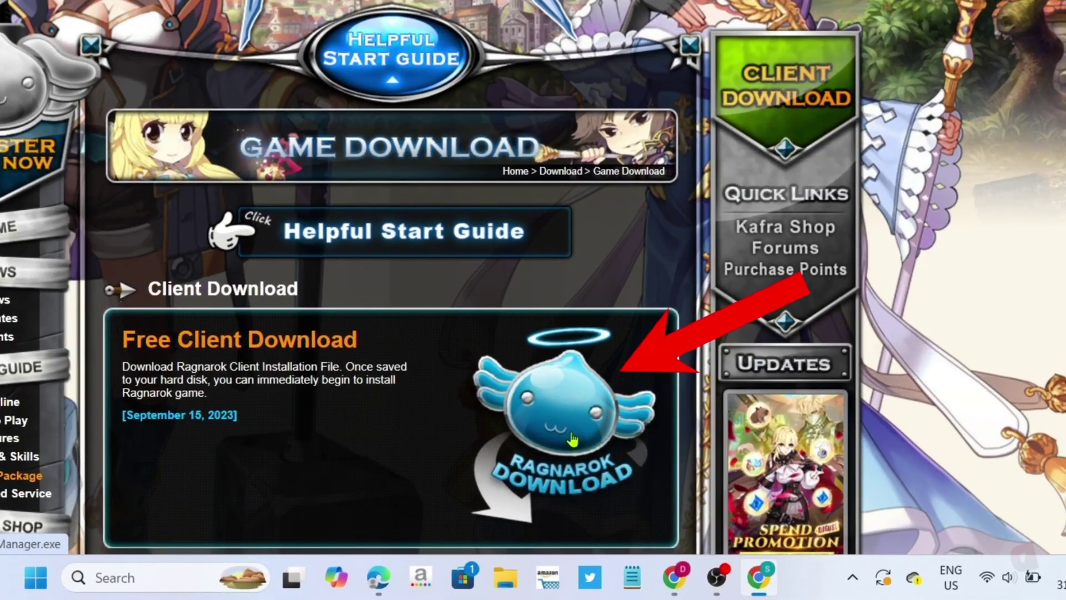
click(572, 439)
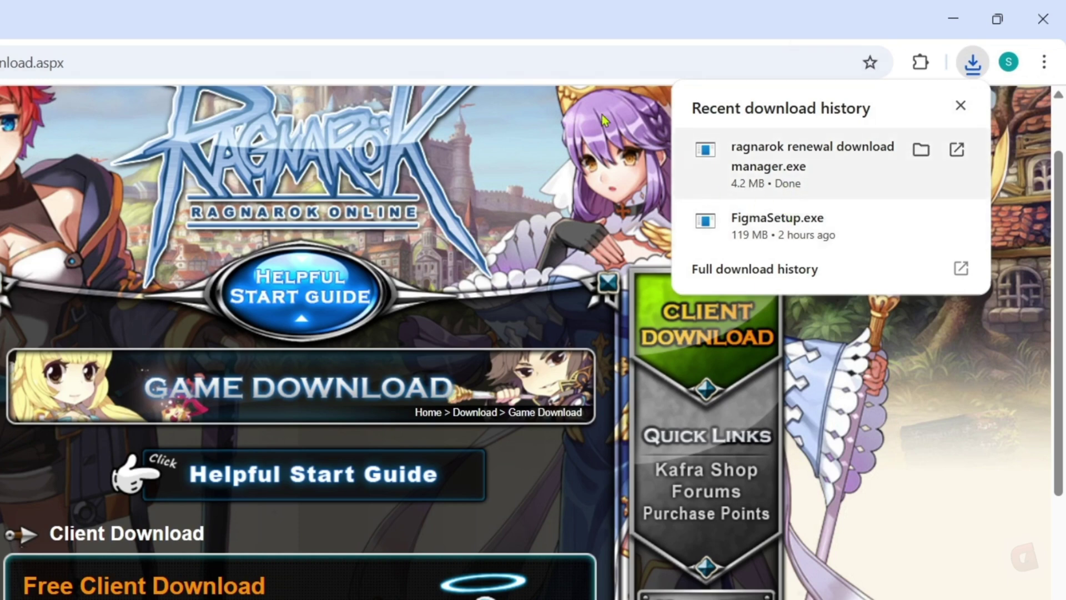
Run the download manager, keep the default download location, and launch the finished installer.
click(794, 154)
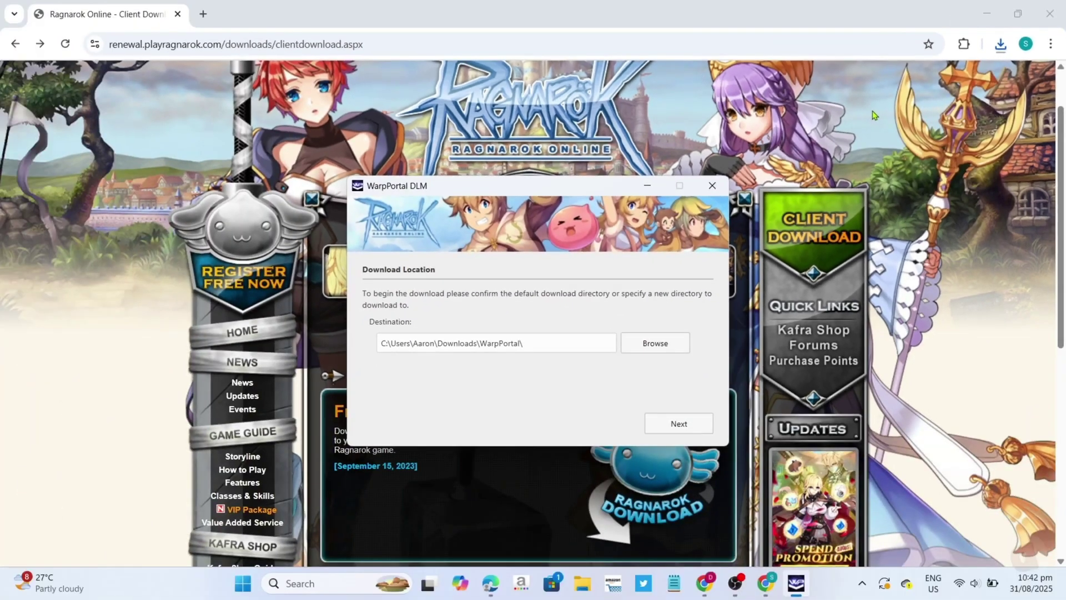
click(987, 13)
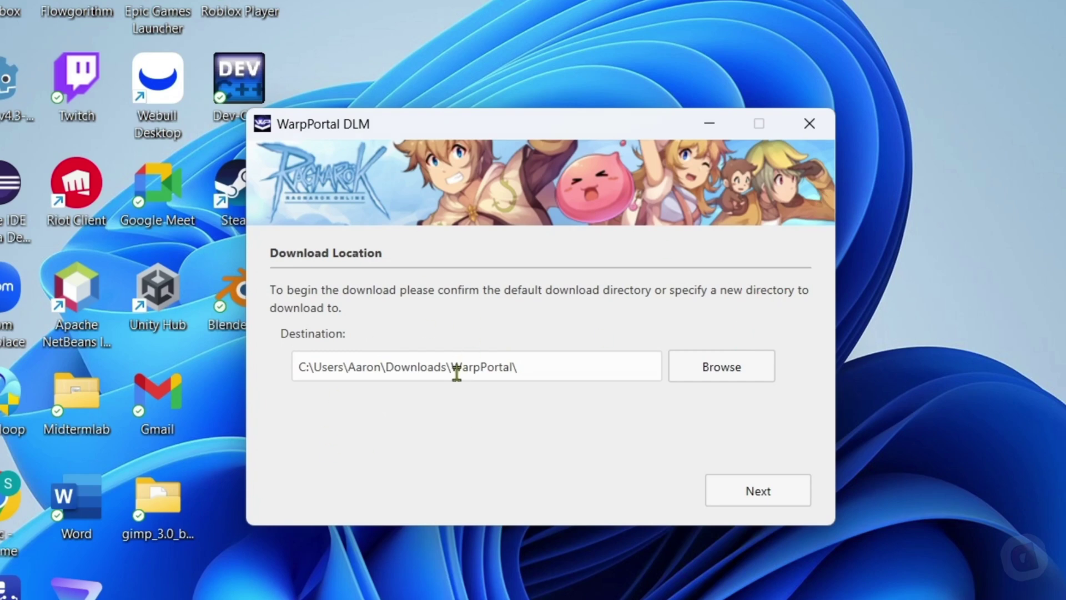
click(751, 501)
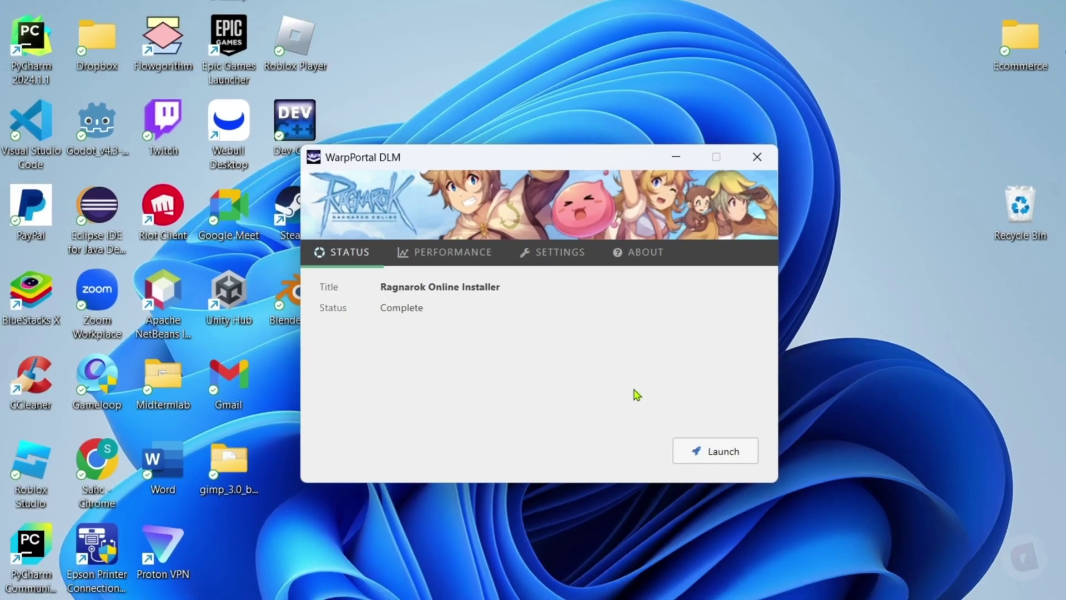
click(723, 455)
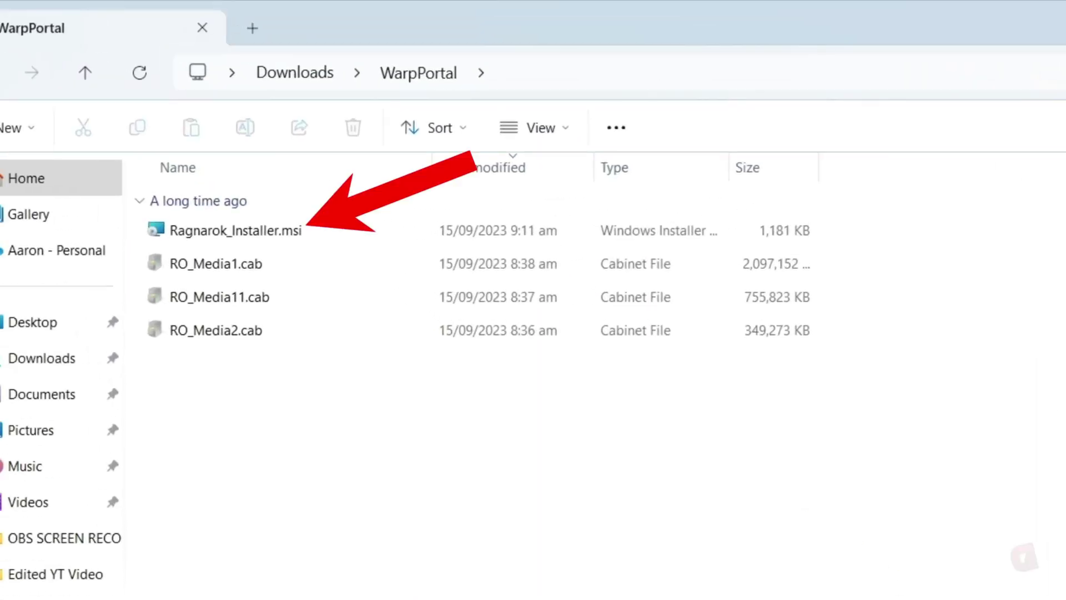
Install Ragnarok_Installer.msi into the default Gravity folder, then reveal and reposition the patcher window.
double_click(236, 231)
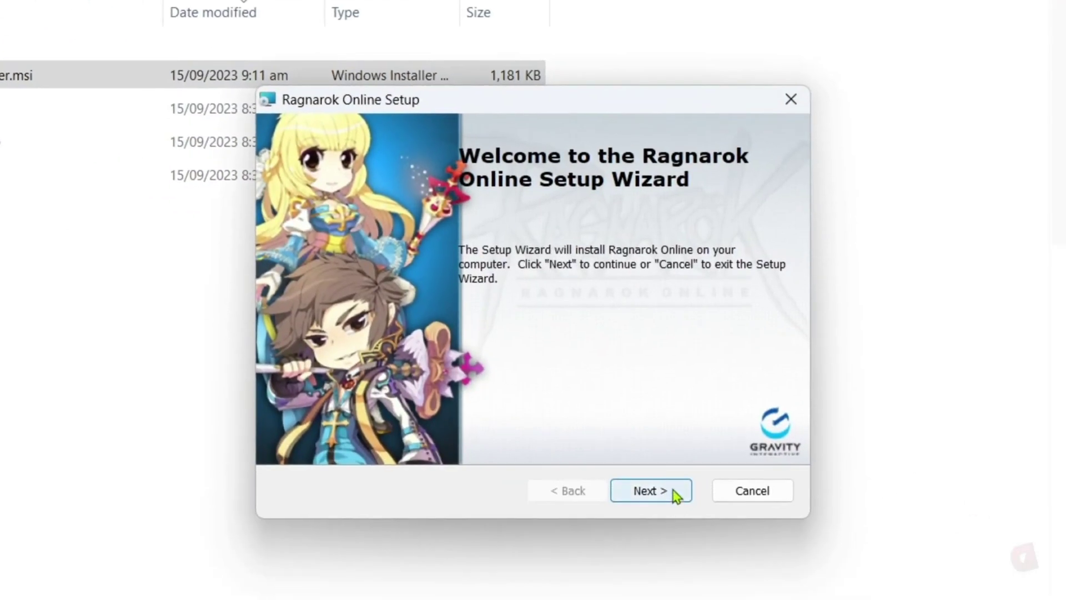
click(675, 494)
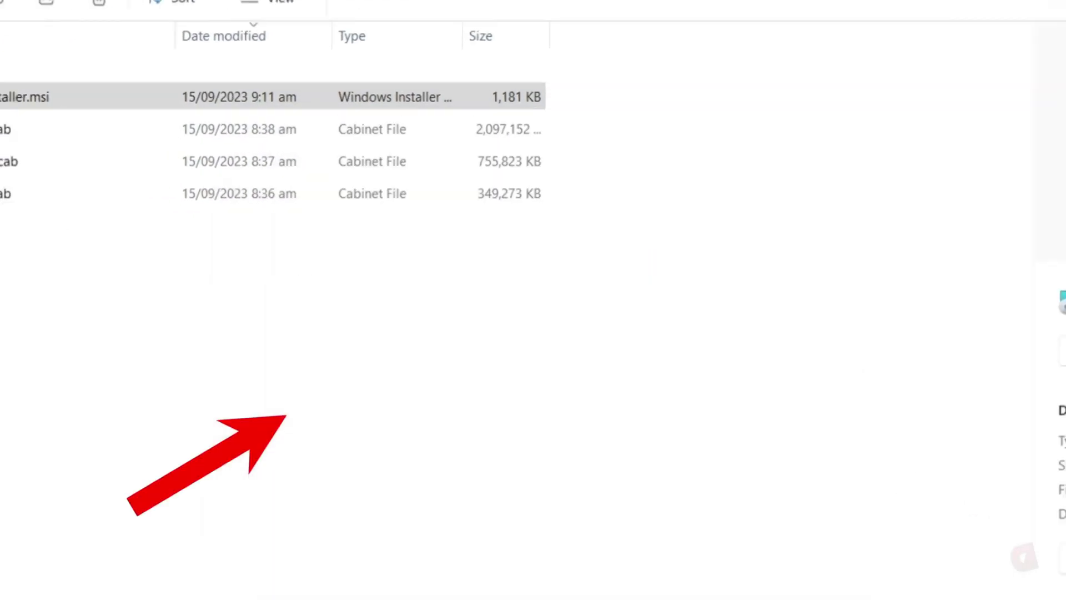
click(300, 403)
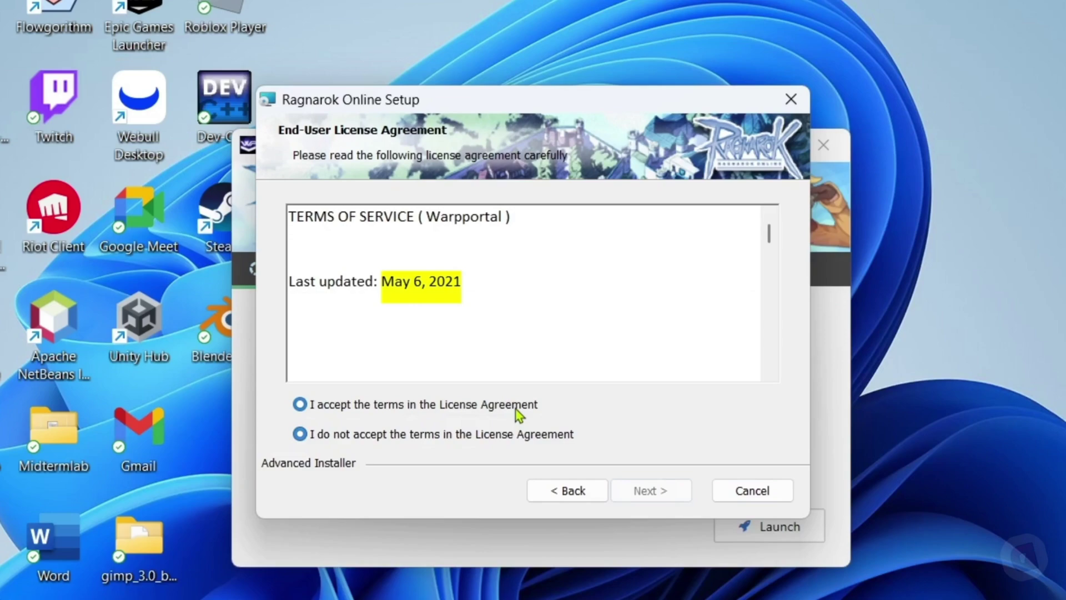
click(686, 498)
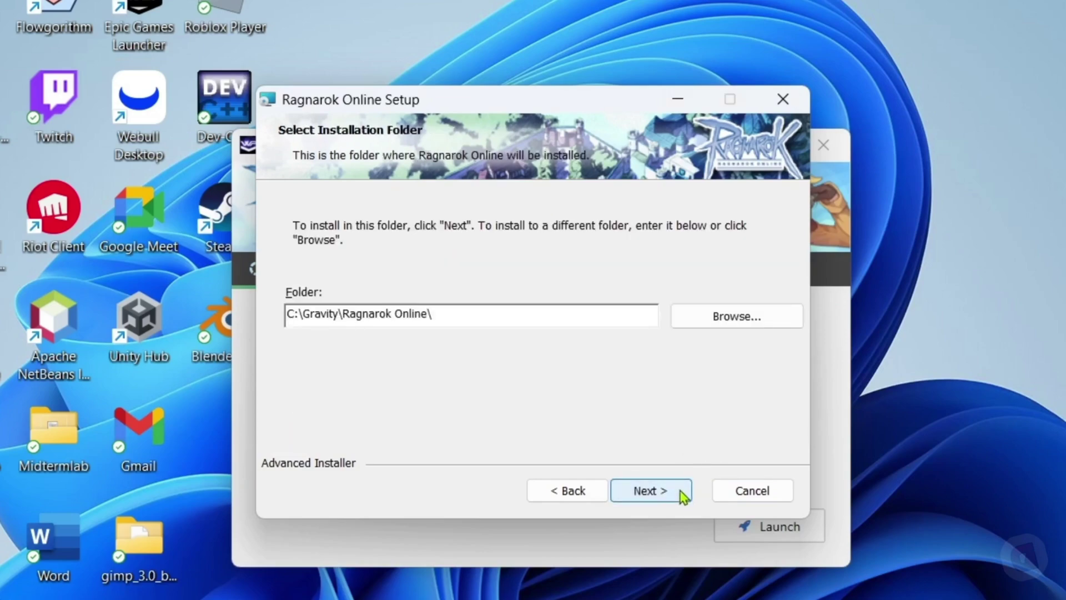
click(683, 497)
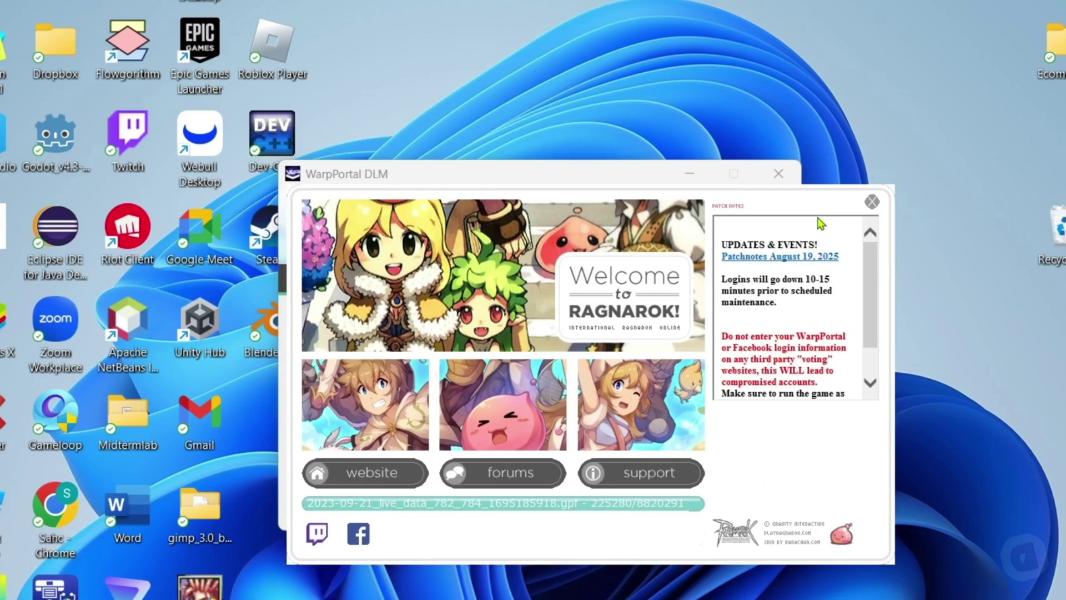
click(691, 172)
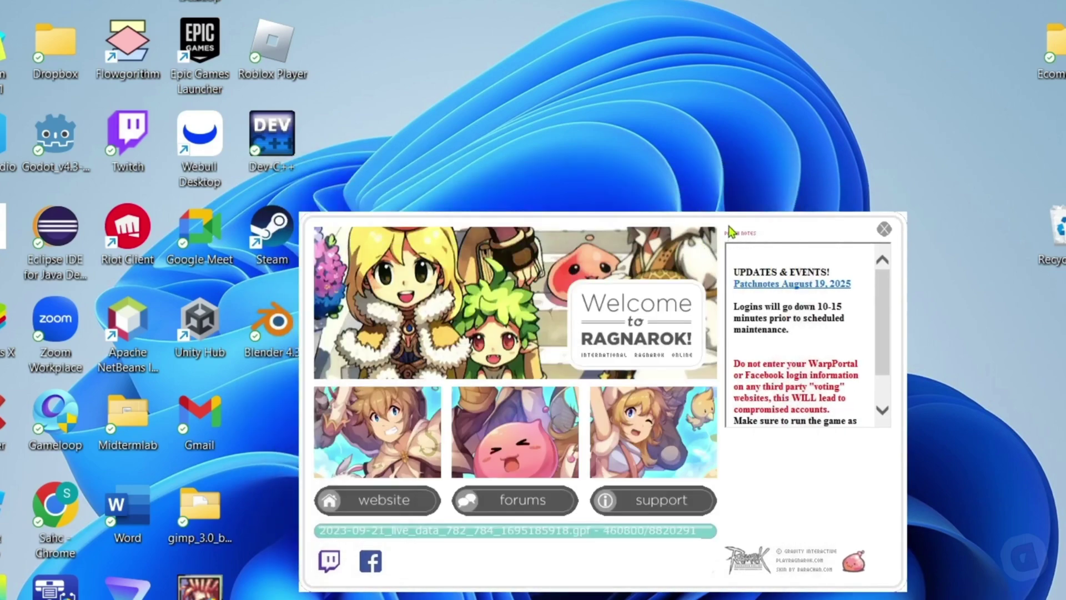
drag(732, 232, 715, 131)
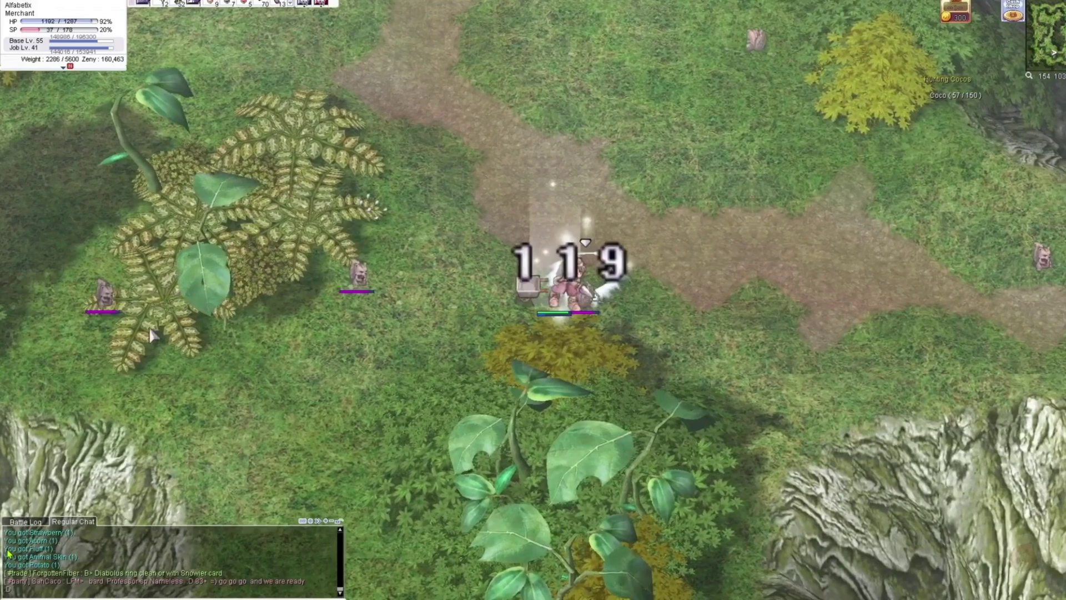
Walk the merchant to the fern, attack nearby monsters, then head right along the path.
click(150, 334)
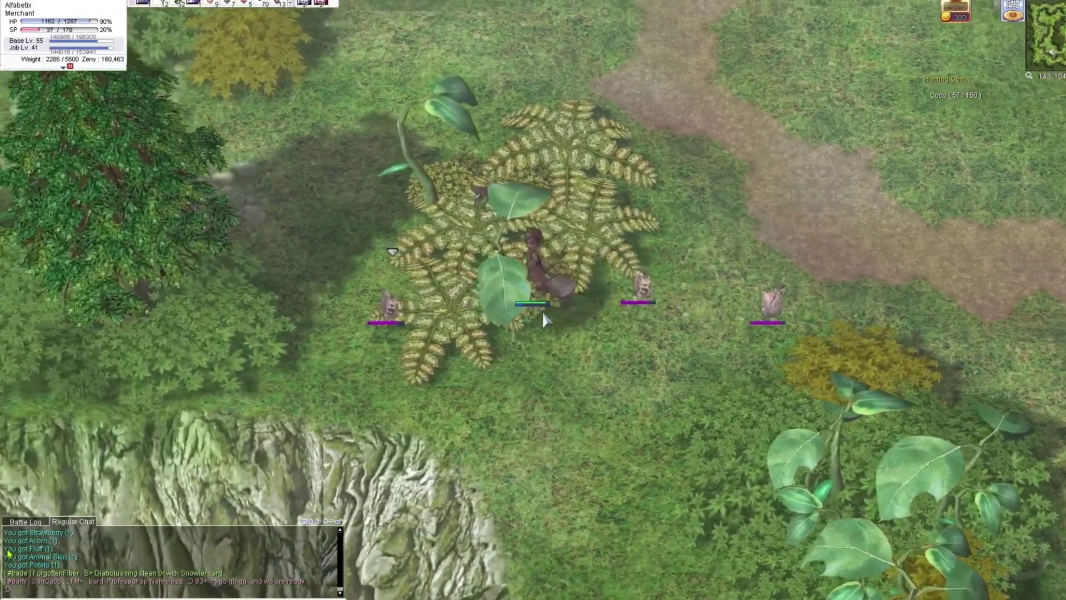
click(643, 287)
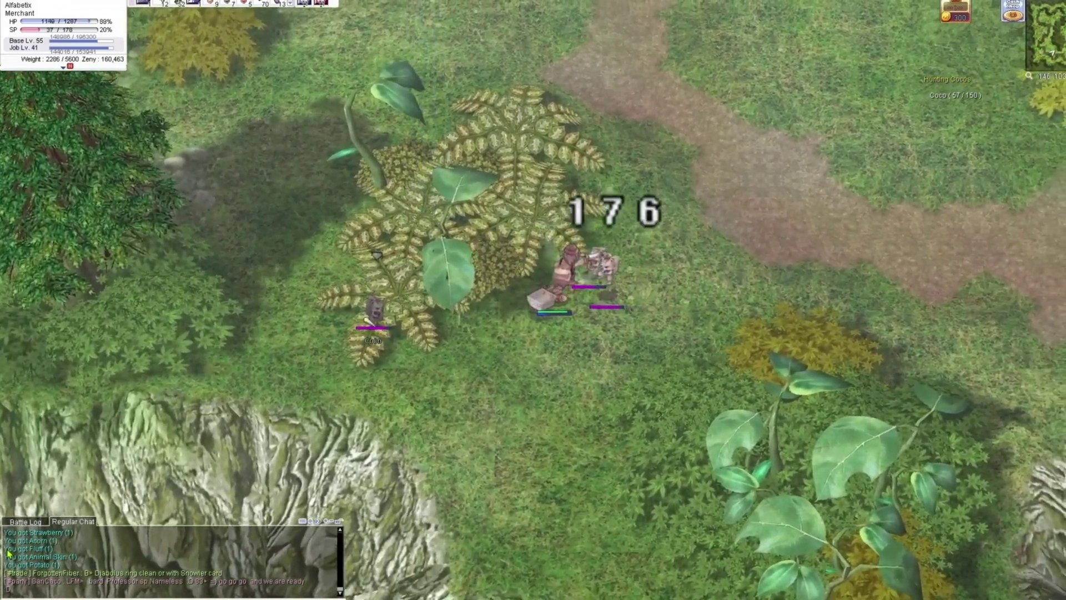
click(375, 325)
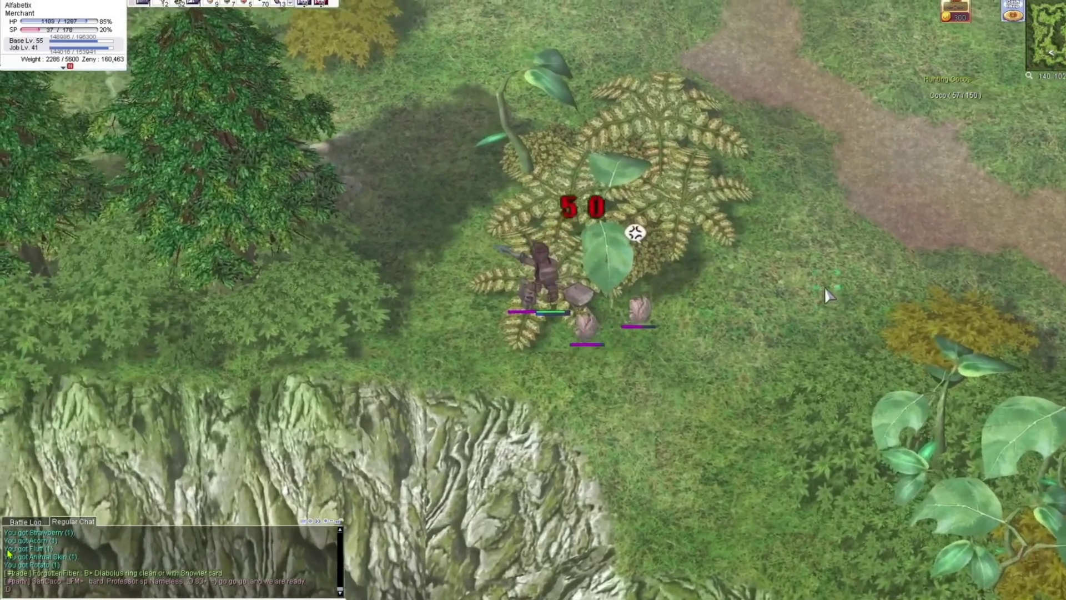
click(823, 287)
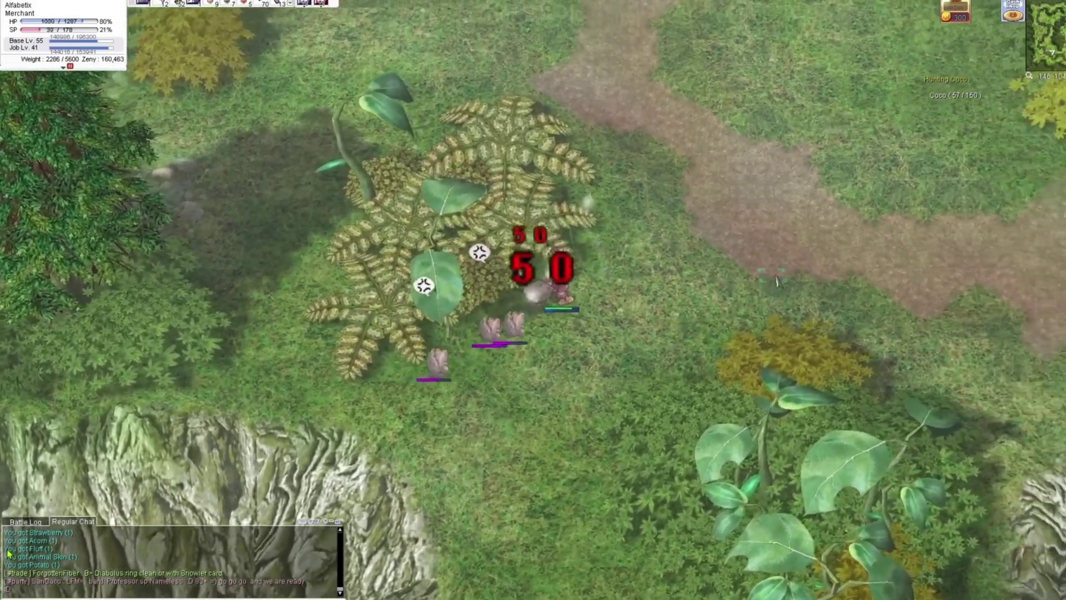
click(775, 282)
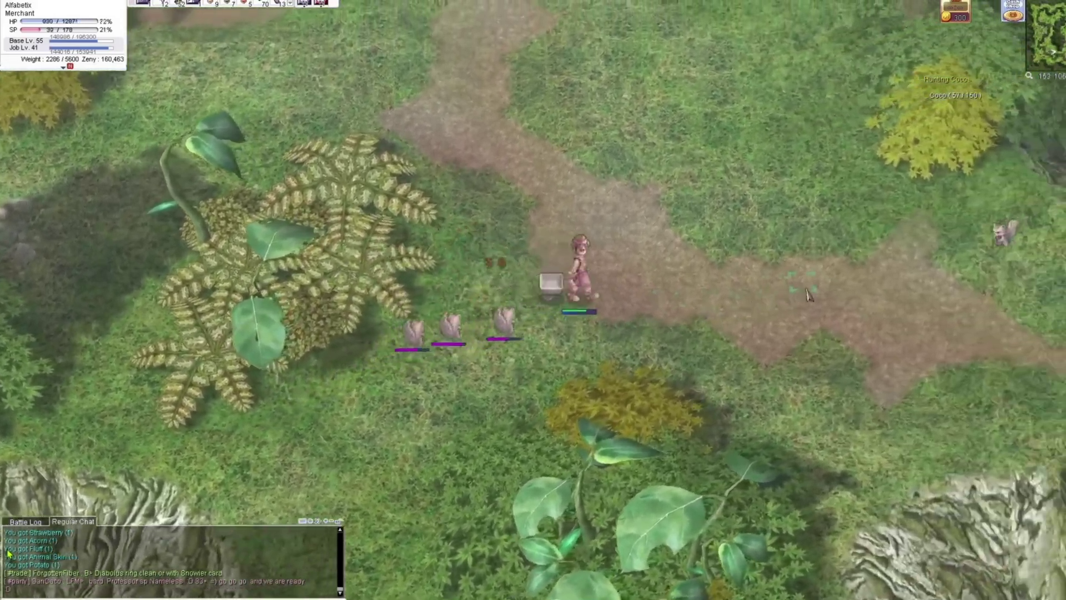